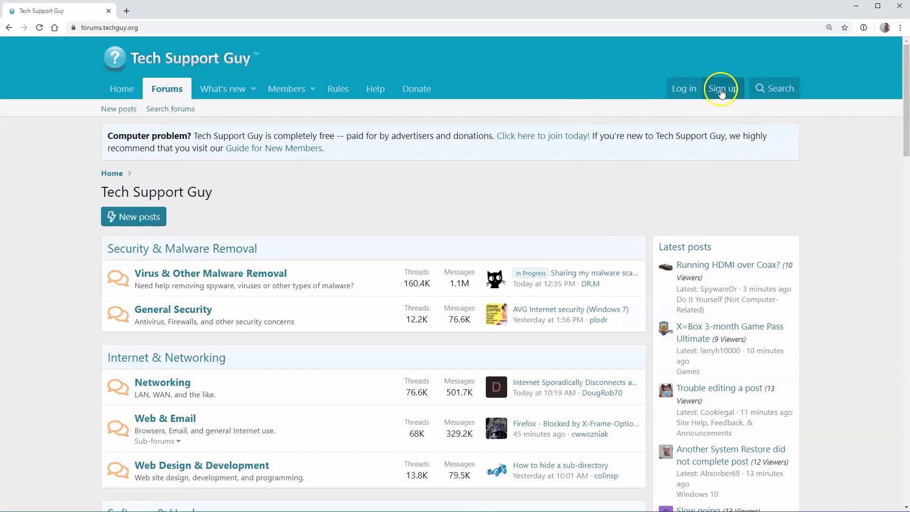
Step: Register a new forum account with a password, accepting the terms, and confirm it via the emailed link
left_click(720, 92)
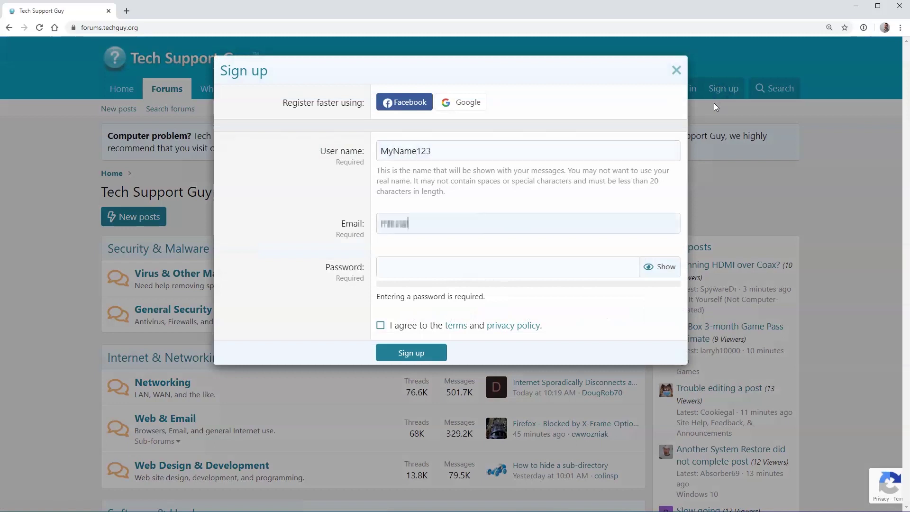
type("1")
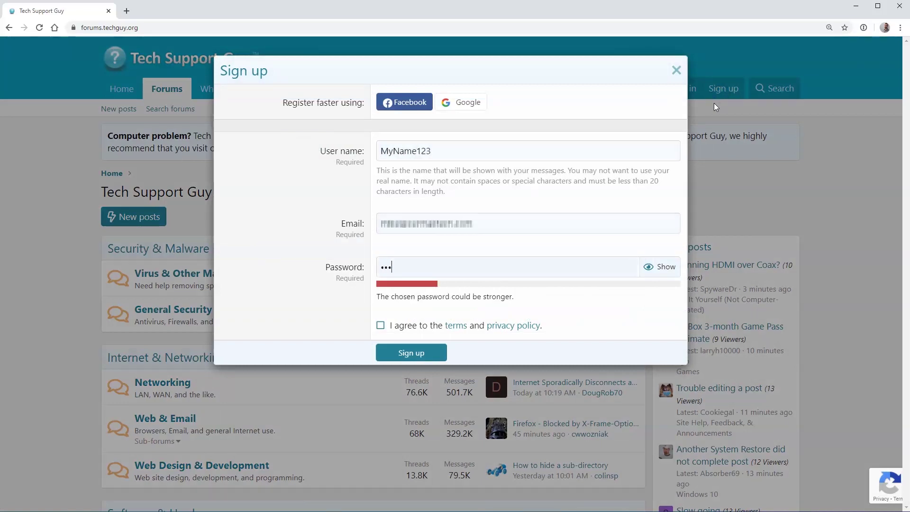
key("BackSpace")
type("1234567890")
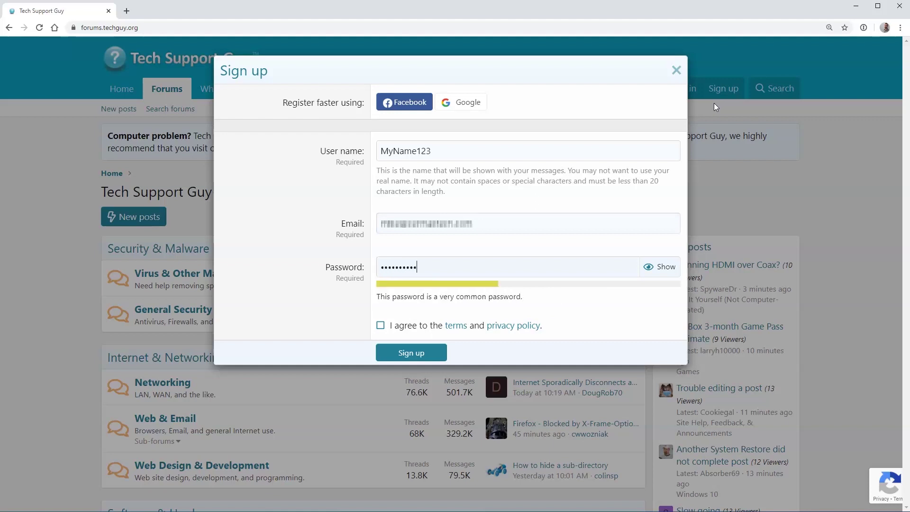
left_click(380, 326)
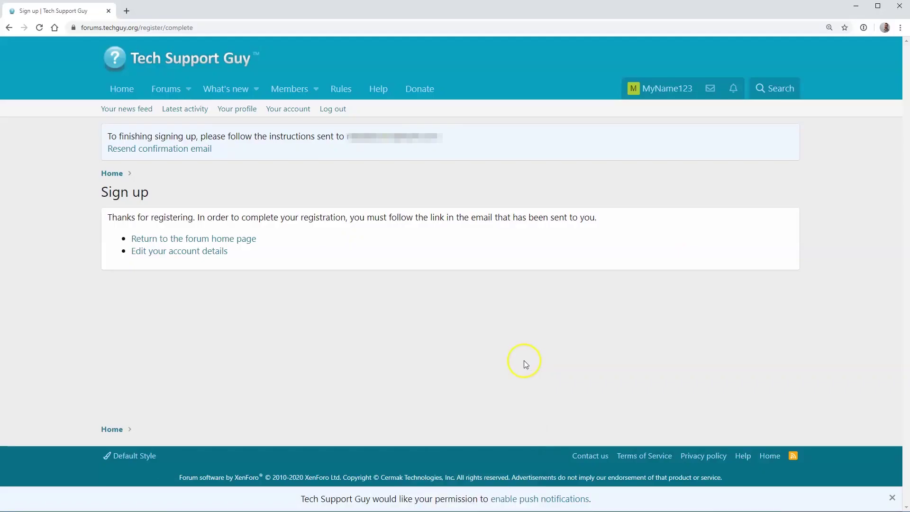
left_click_drag(328, 217, 588, 216)
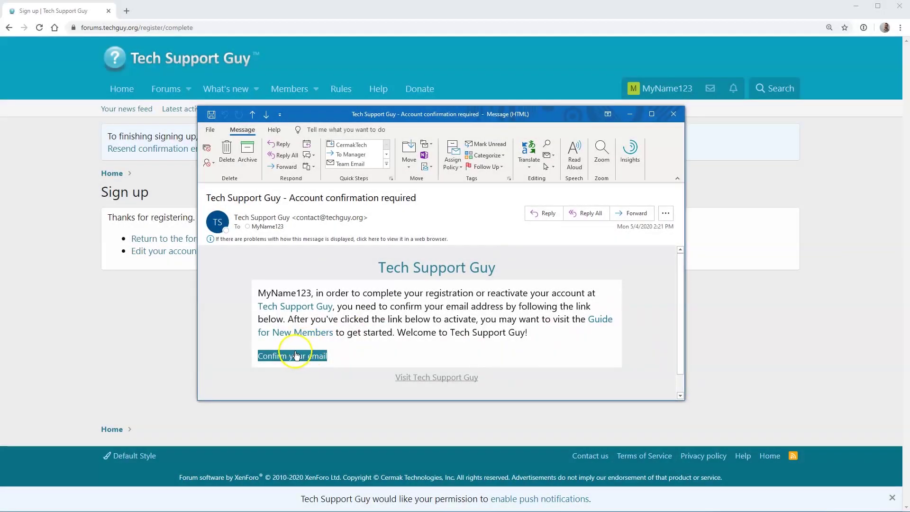
left_click(307, 357)
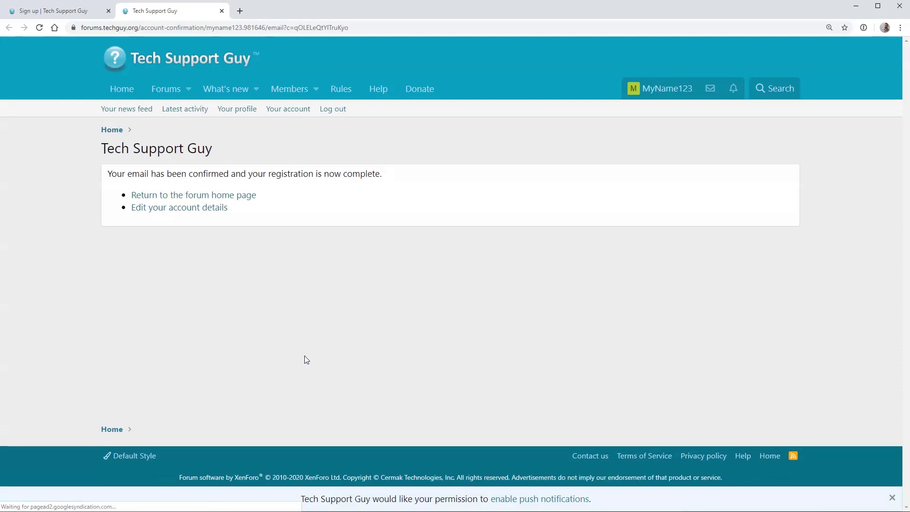
Step: Search the forums for 'sound not working'
left_click(165, 90)
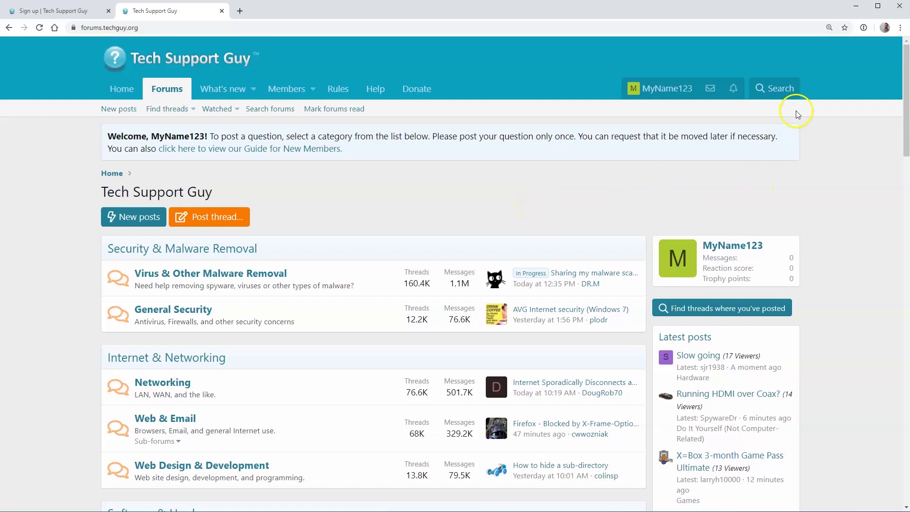
left_click(780, 90)
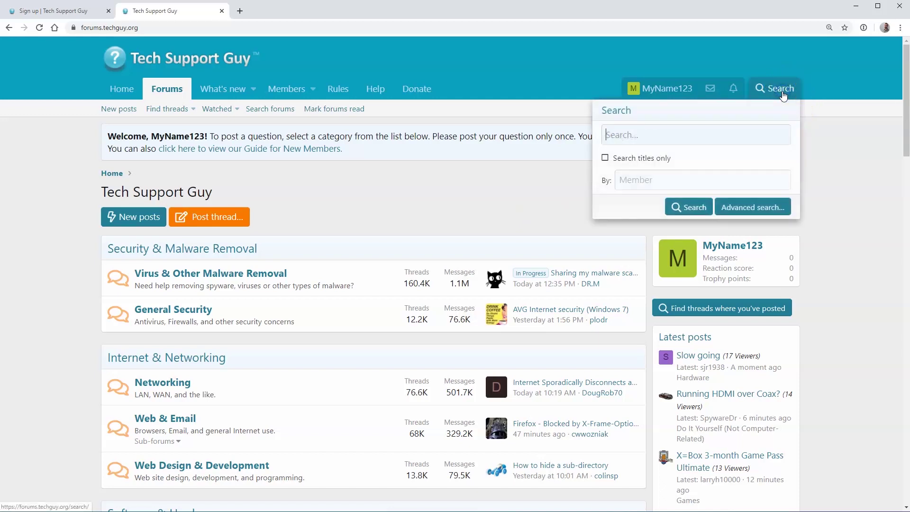
left_click(644, 135)
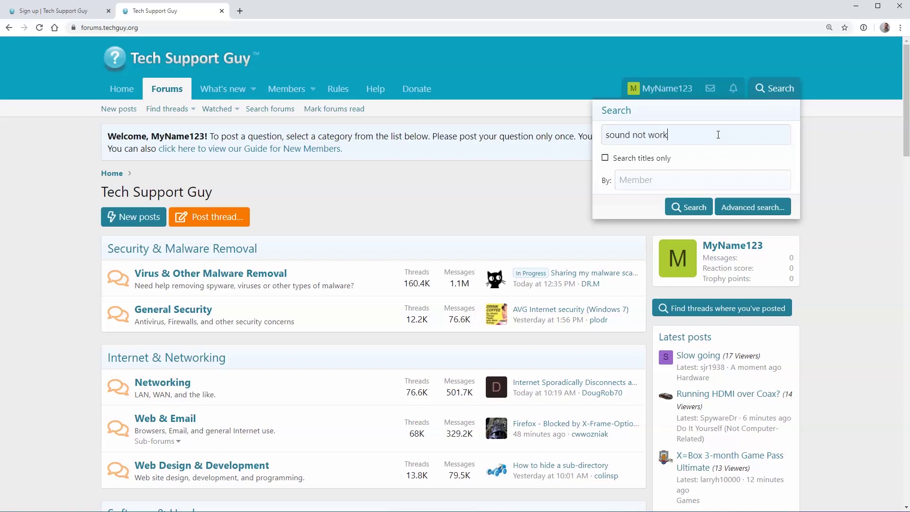
key("Return")
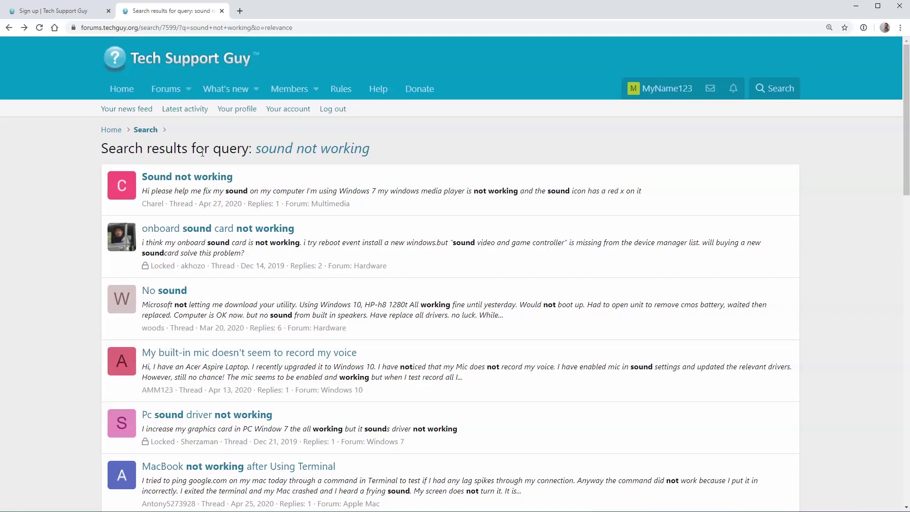
Step: From the forums index, go down to Operating Systems and enter the Windows 10 forum
left_click(163, 90)
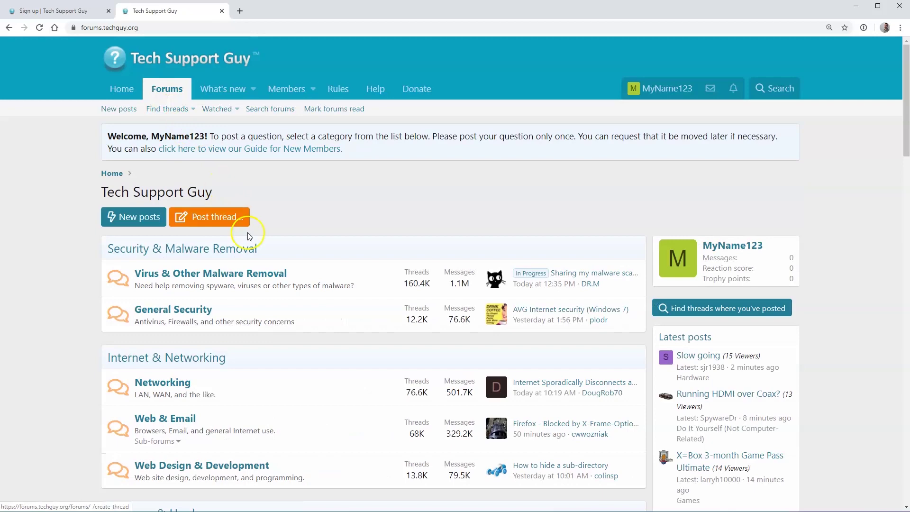
scroll(284, 297, "down", 7)
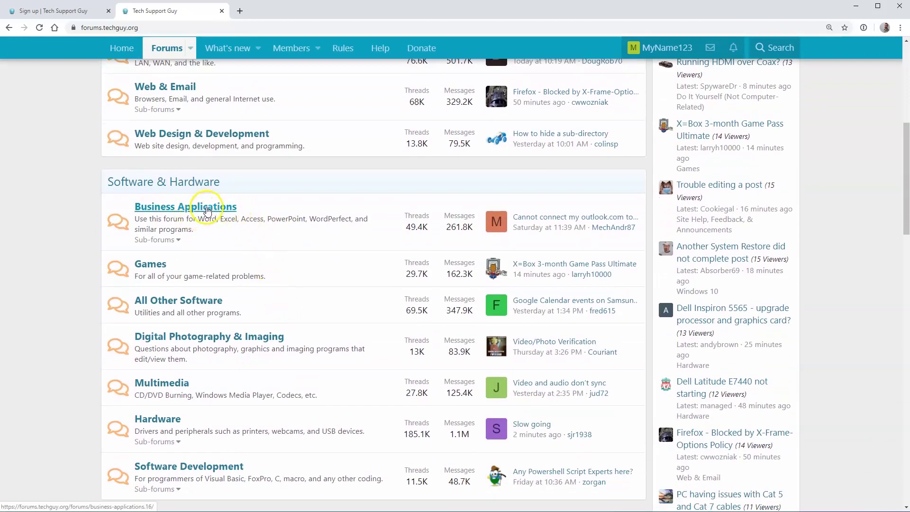
scroll(208, 211, "up", 5)
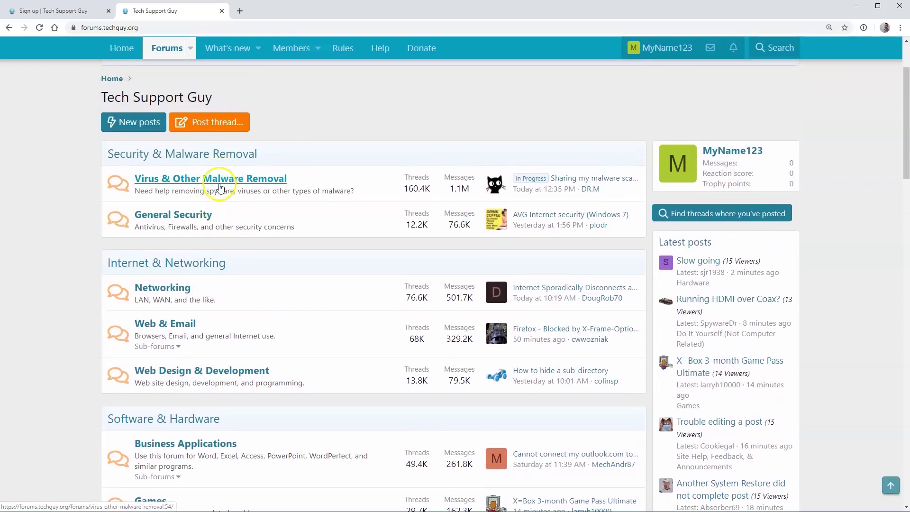
scroll(223, 190, "down", 8)
scroll(229, 205, "down", 4)
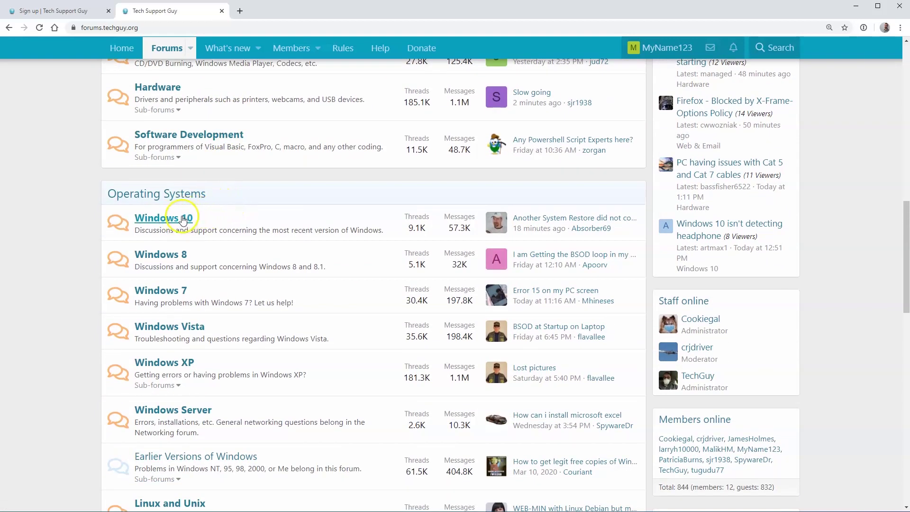
left_click(179, 221)
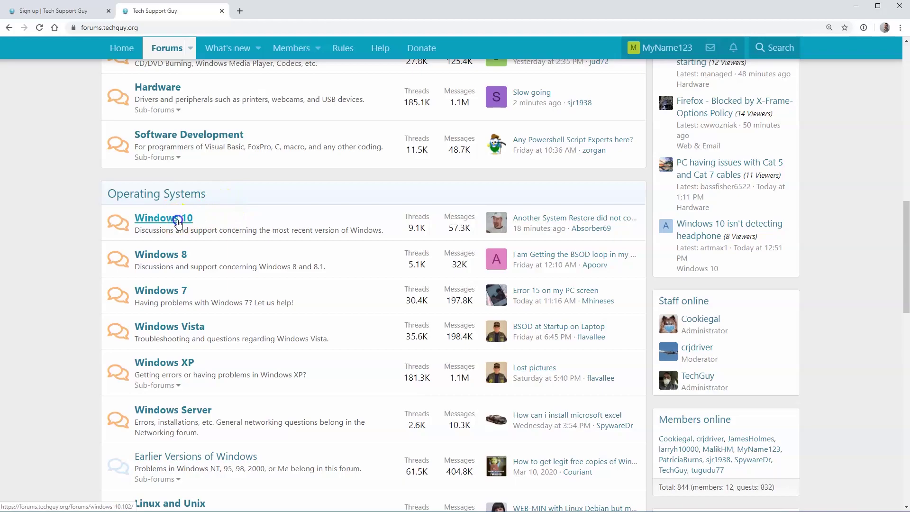
scroll(181, 229, "down", 4)
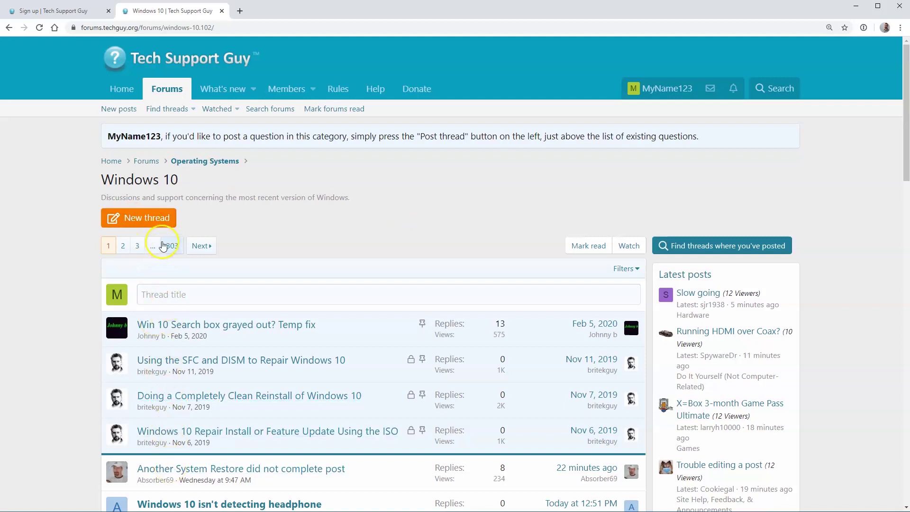
Step: Draft a Windows 10 thread 'Sound is not working, error 0x123' describing the error, and download tsginfo.exe
left_click(159, 227)
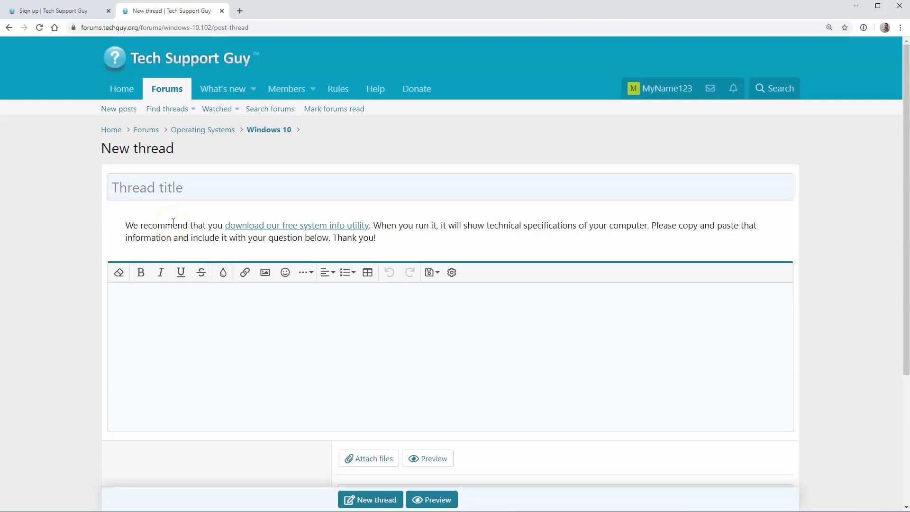
type("Sound is not working, error 0x123")
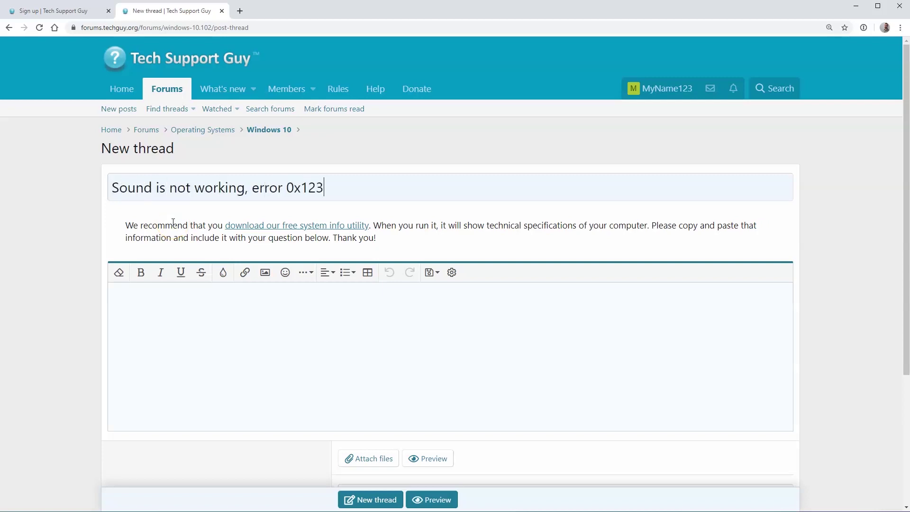
left_click(230, 313)
type("My Windows 10 laptop computer is no longer playing sound. It gives me an error 0x123")
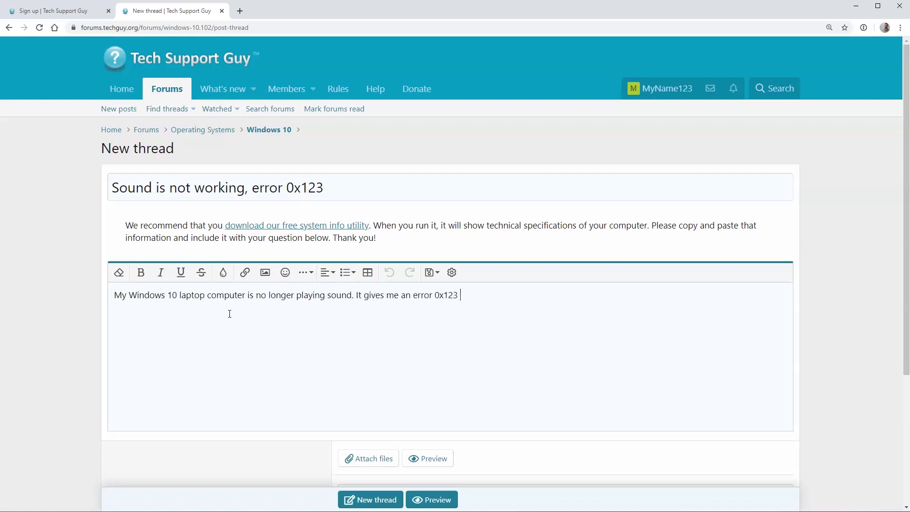
type("ble.\"")
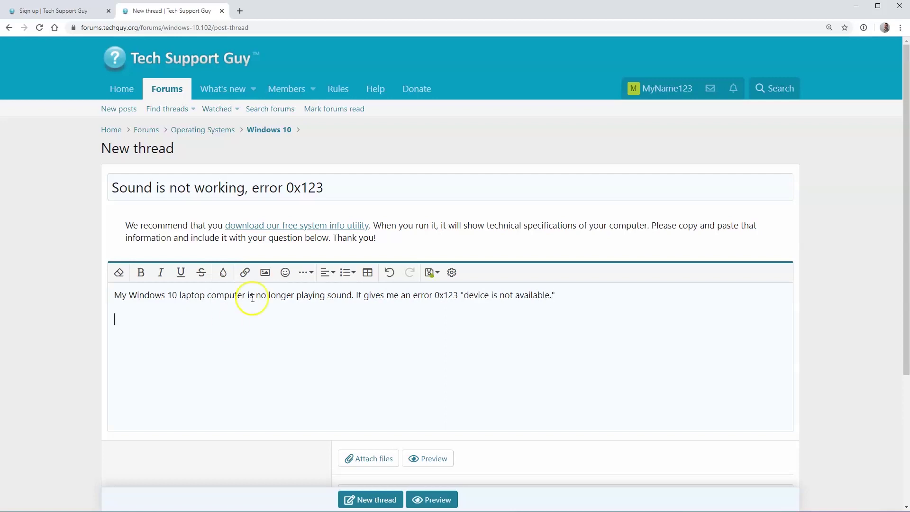
left_click(266, 226)
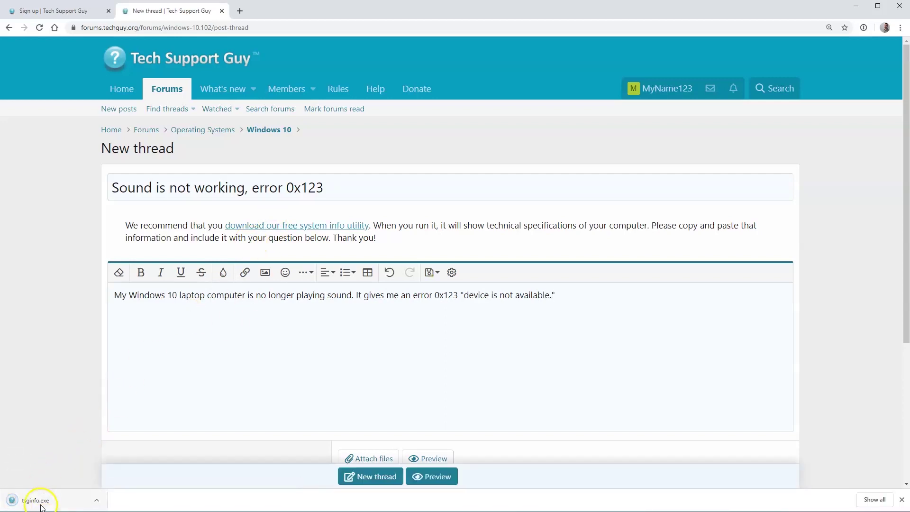
Step: Run tsginfo.exe and copy its system specifications report
left_click(50, 500)
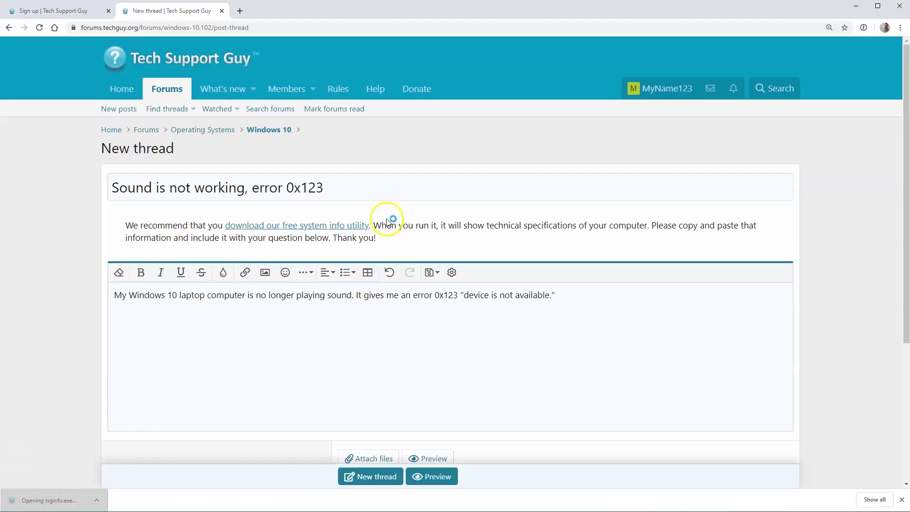
right_click(366, 268)
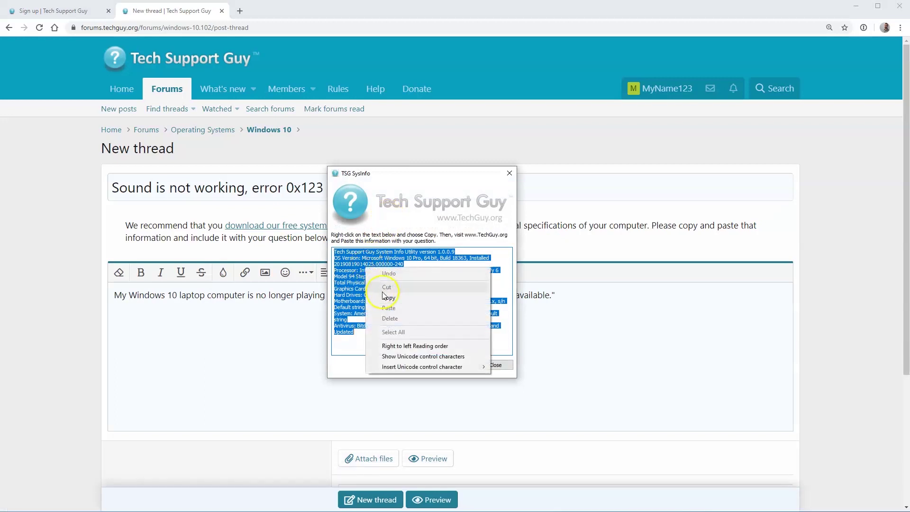
left_click(391, 295)
Step: Paste the system specifications into the message and post the new thread
left_click(178, 324)
right_click(178, 324)
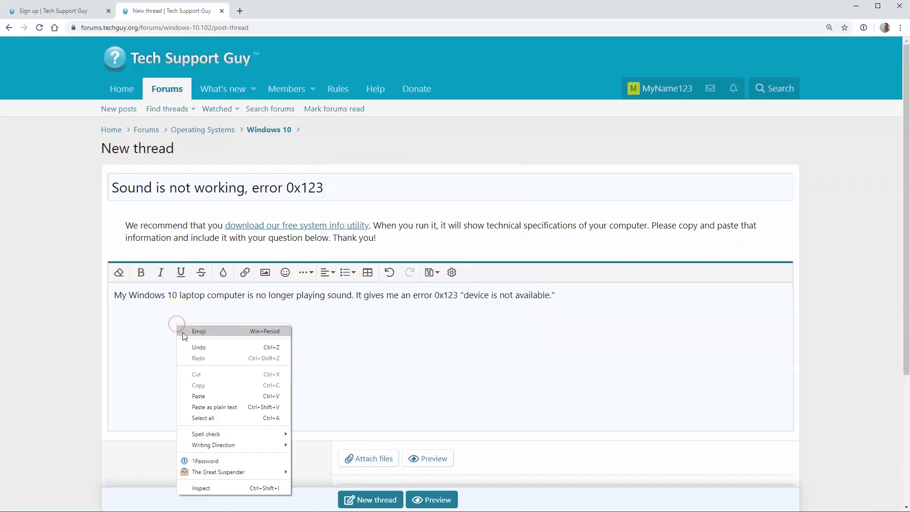
left_click(213, 394)
left_click(221, 389)
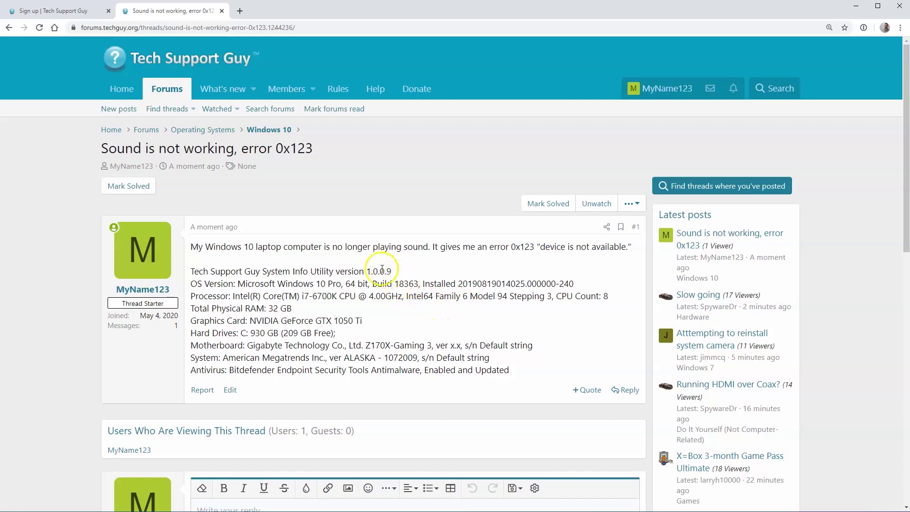
left_click(180, 95)
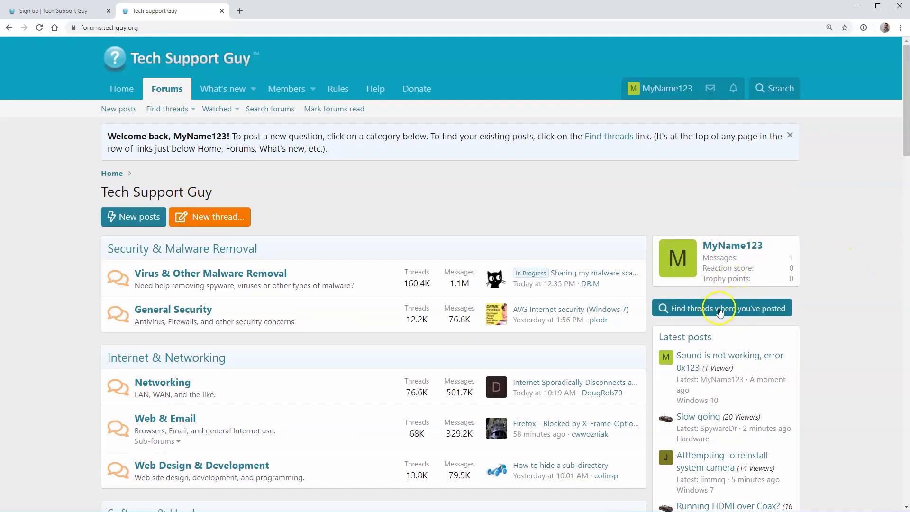
left_click(728, 315)
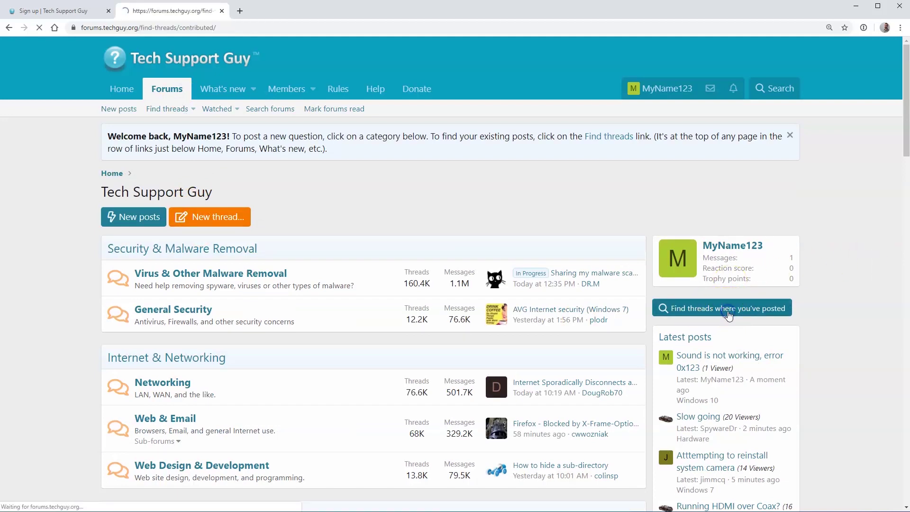
left_click(226, 209)
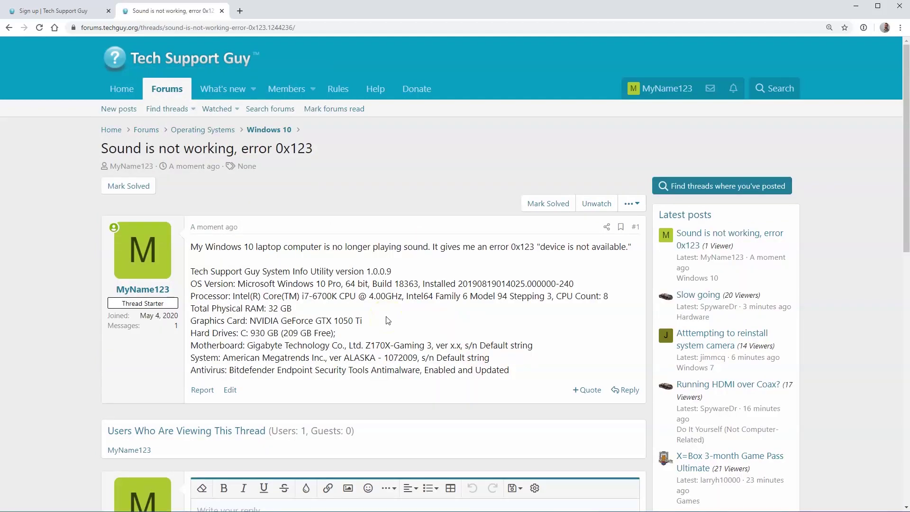
scroll(387, 322, "down", 4)
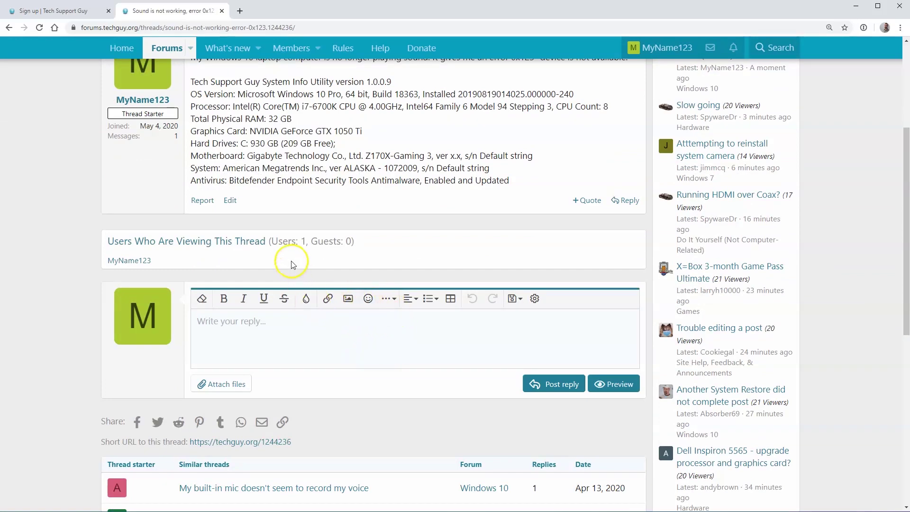
scroll(246, 272, "up", 4)
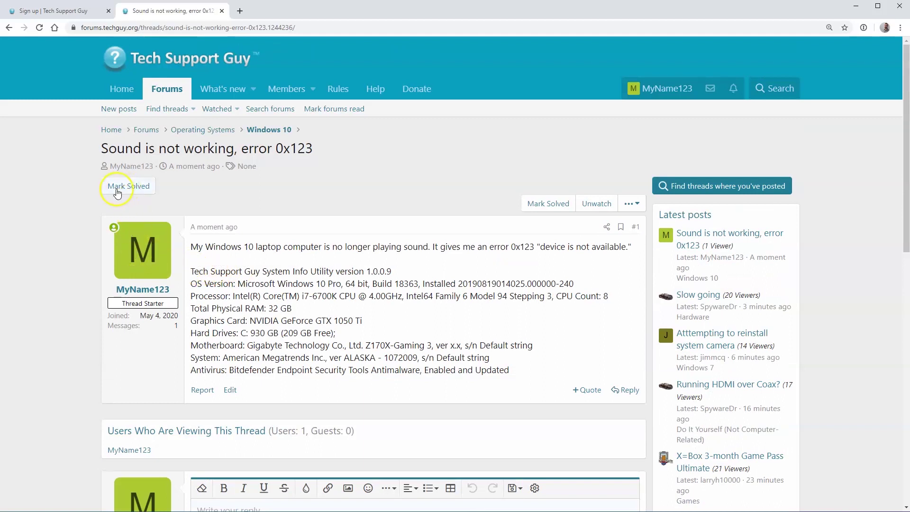
Step: Mark the sound-error thread Solved and return to the Windows 10 forum's thread list
left_click(117, 193)
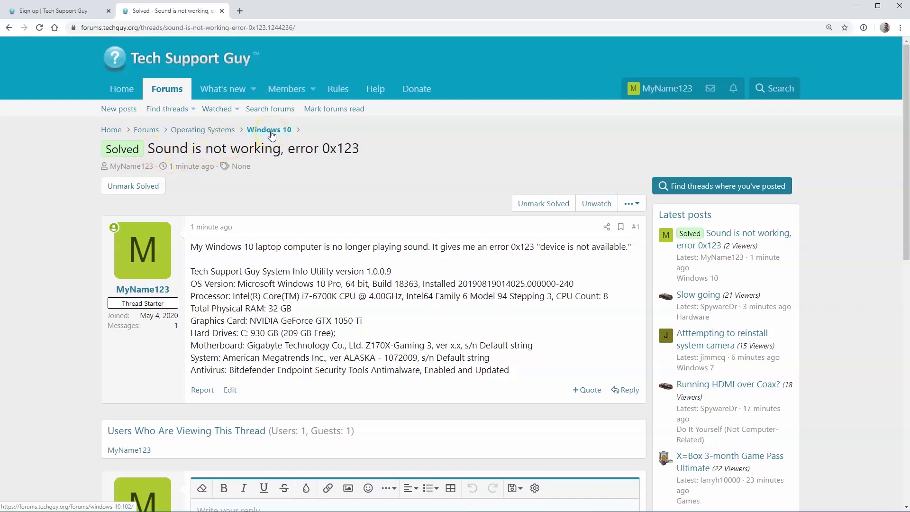
left_click(270, 131)
scroll(284, 296, "down", 7)
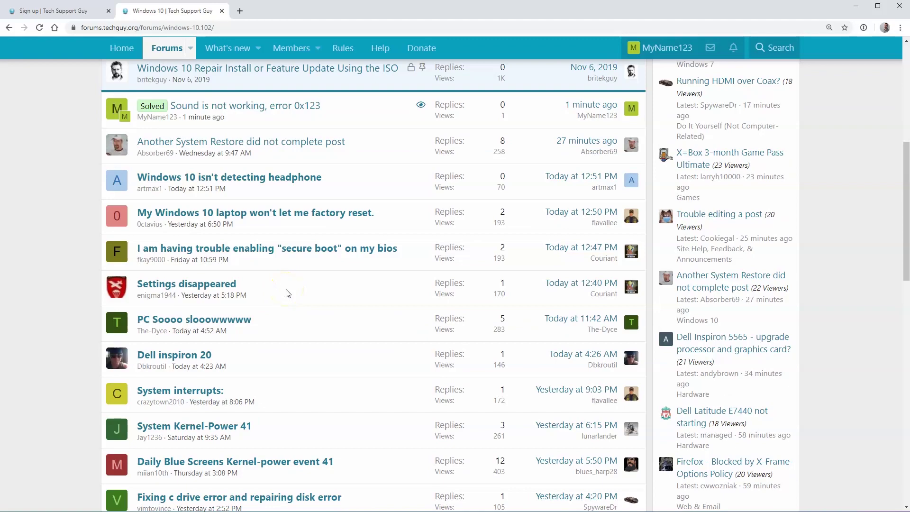
scroll(287, 293, "down", 4)
left_click_drag(905, 234, 903, 413)
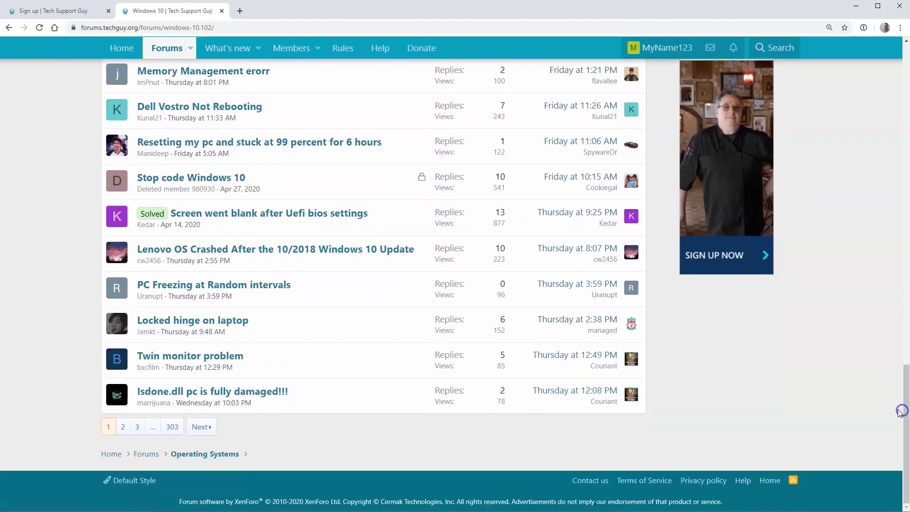